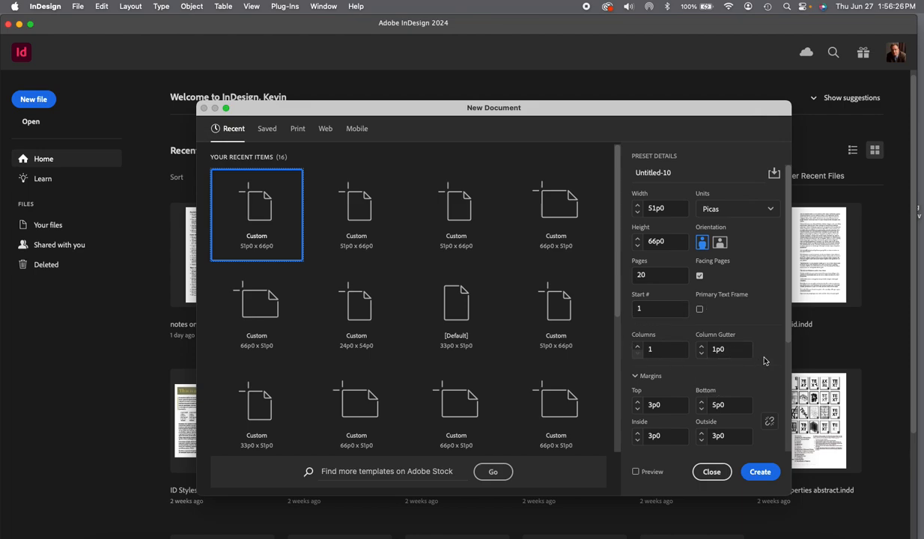
Create a 20-page facing-pages document of 51p0 by 66p0 with a 5p0 bottom margin, 3p0 other margins and 0p9 bleed
scroll(788, 339, down, 3)
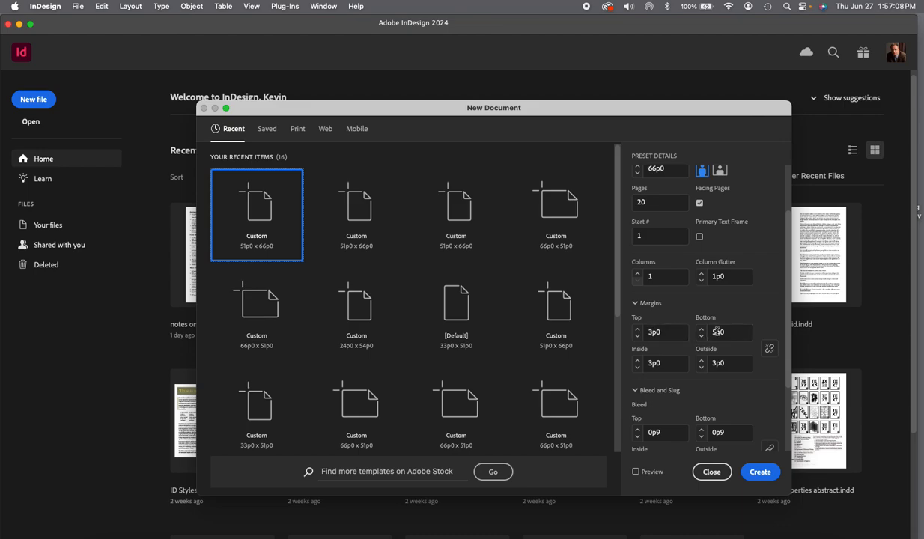
scroll(768, 320, down, 3)
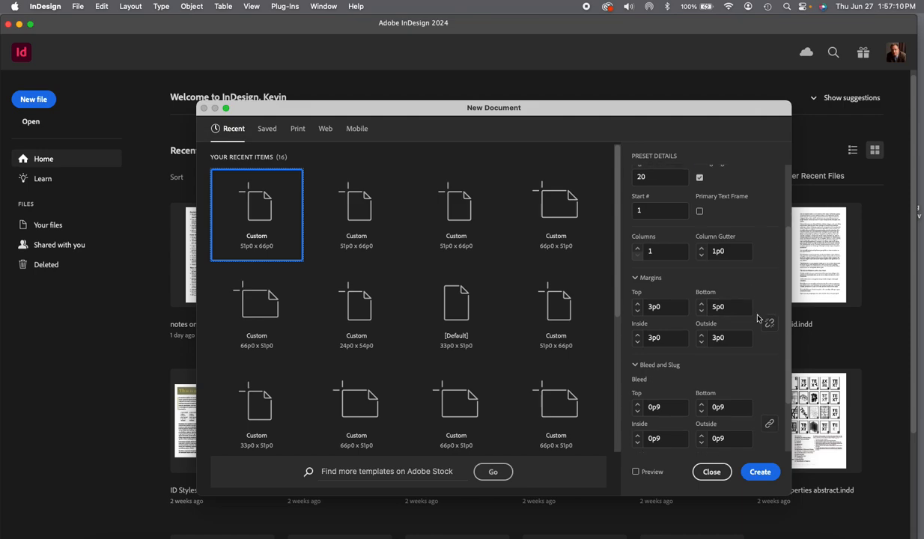
scroll(757, 318, down, 2)
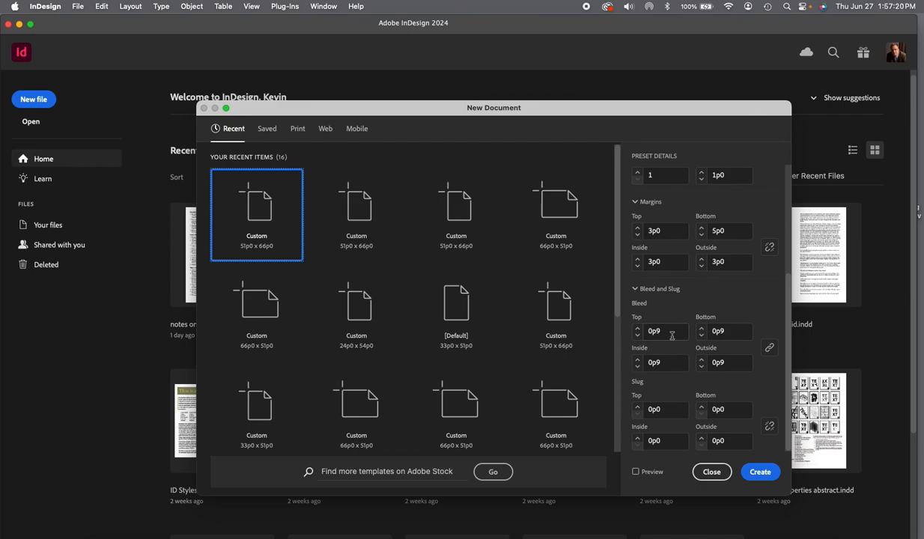
click(760, 472)
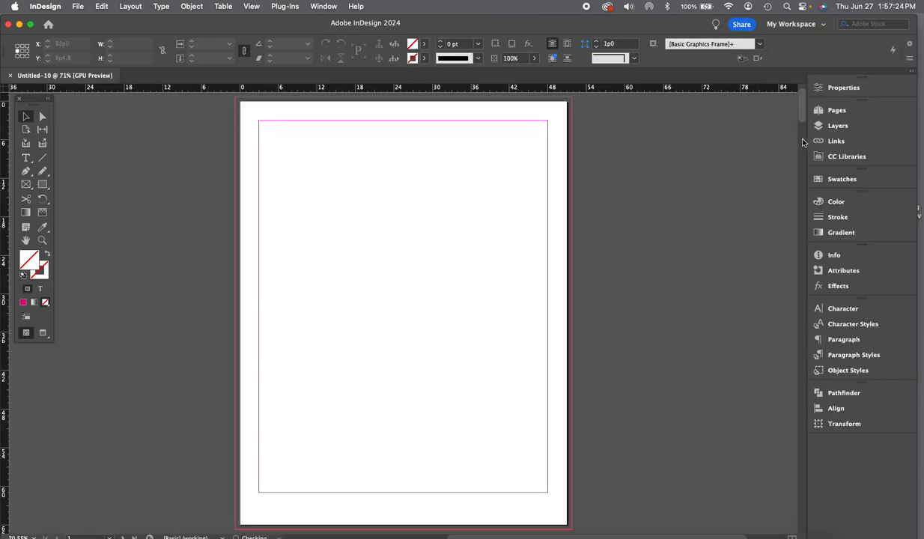
Go to the spread on pages 2-3 and fit the whole spread in the window
click(834, 111)
double_click(702, 230)
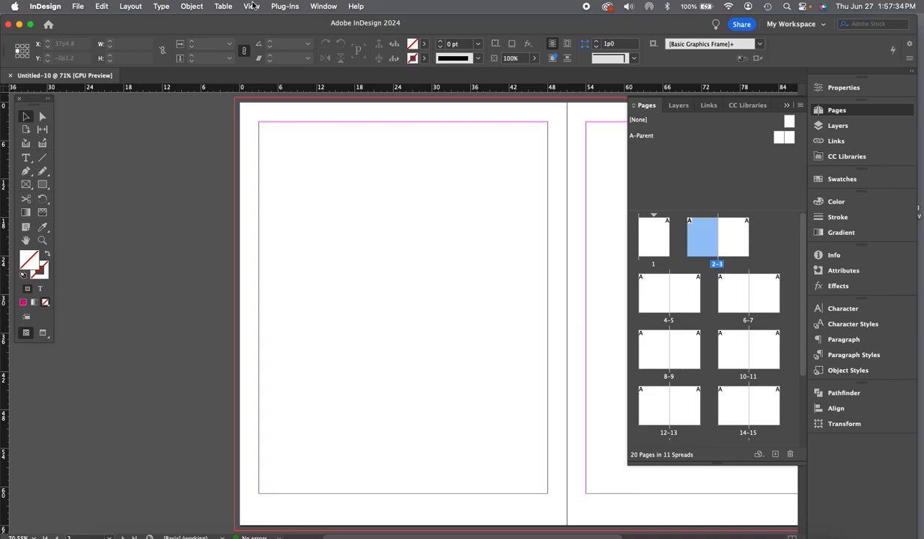
click(251, 6)
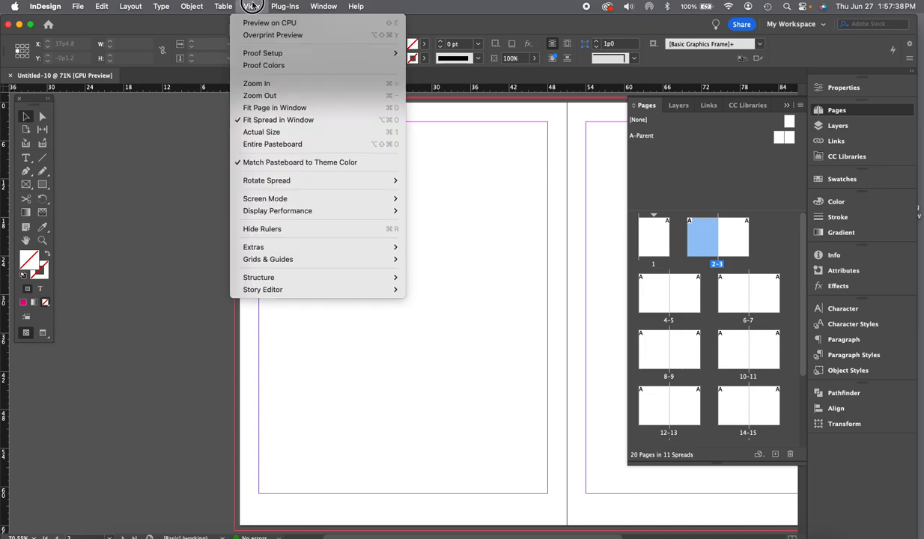
click(289, 107)
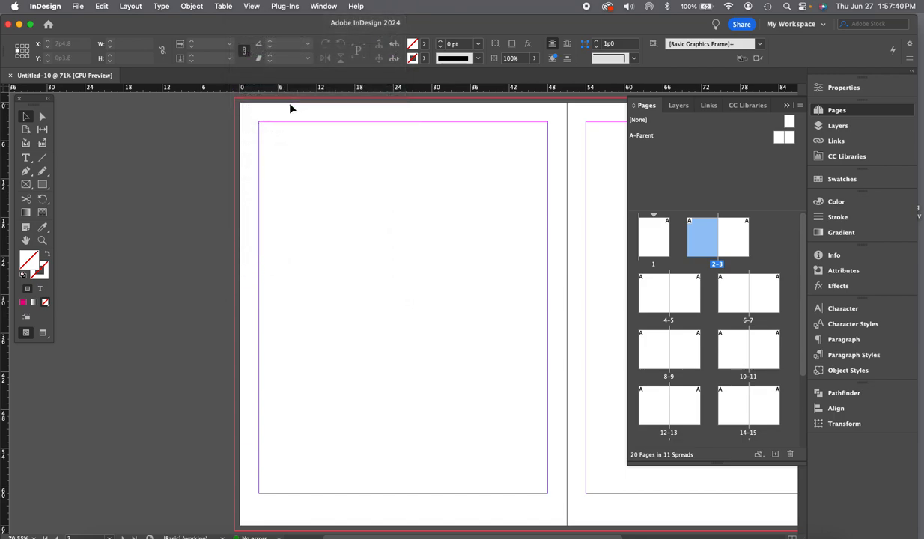
click(786, 105)
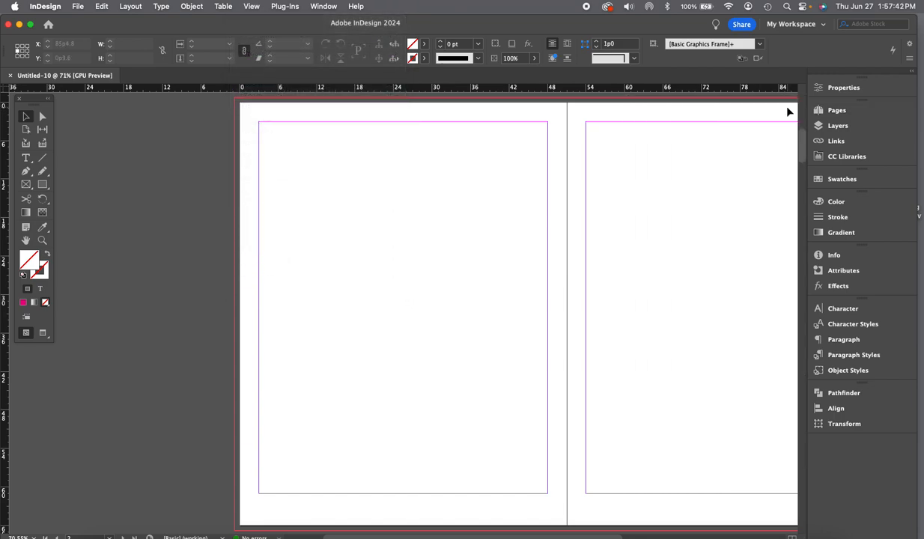
click(250, 6)
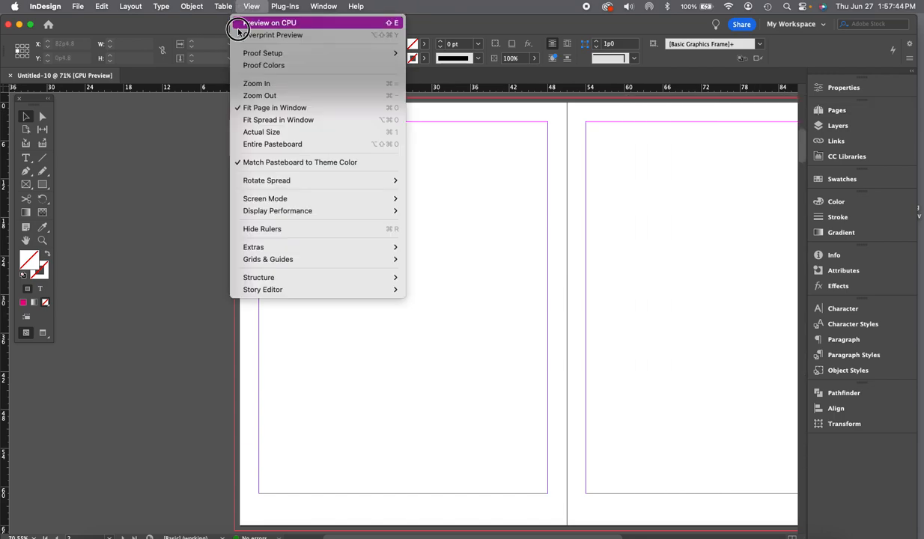
click(263, 119)
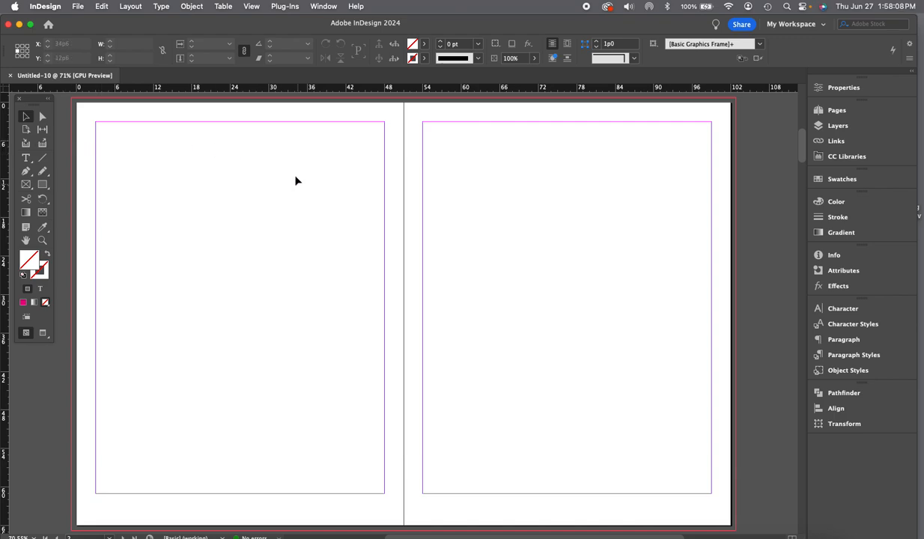
Place a horizontal ruler guide at 24p0 across only the left page of the spread and delete it
click(252, 90)
drag(250, 90, 228, 259)
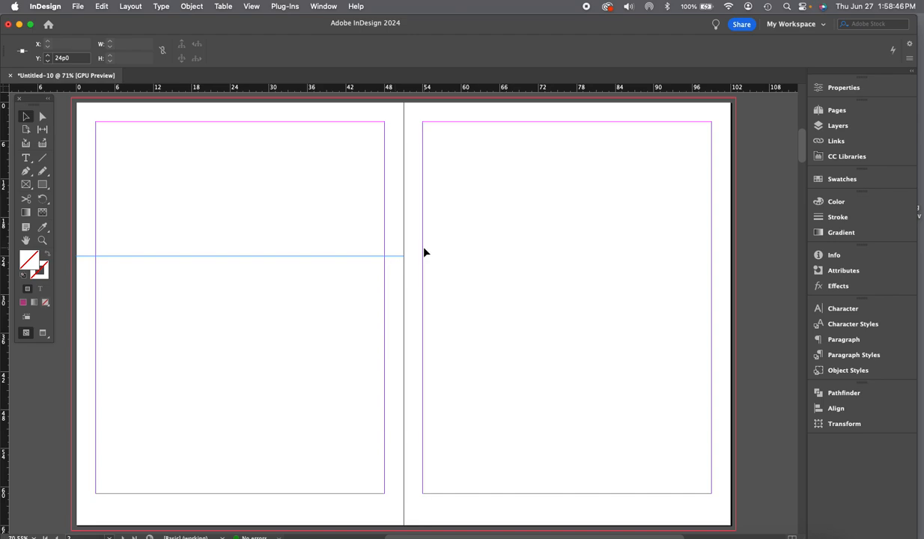
key(Delete)
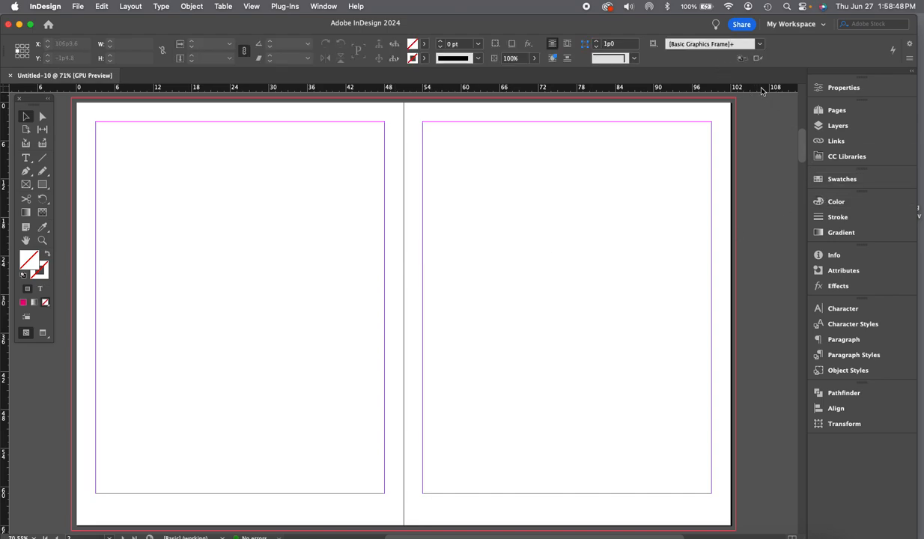
Try placing a horizontal guide across the whole spread from the pasteboard and undo it
drag(760, 87, 758, 244)
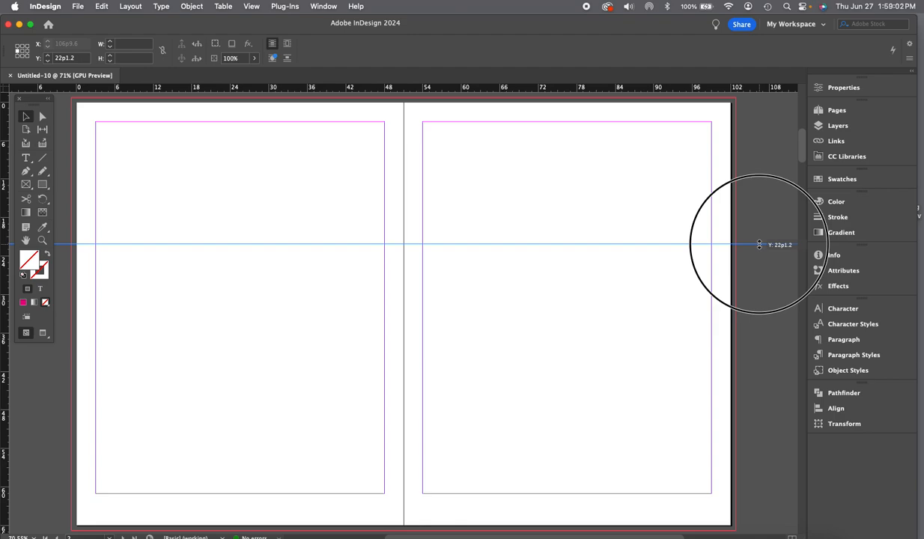
drag(758, 244, 753, 94)
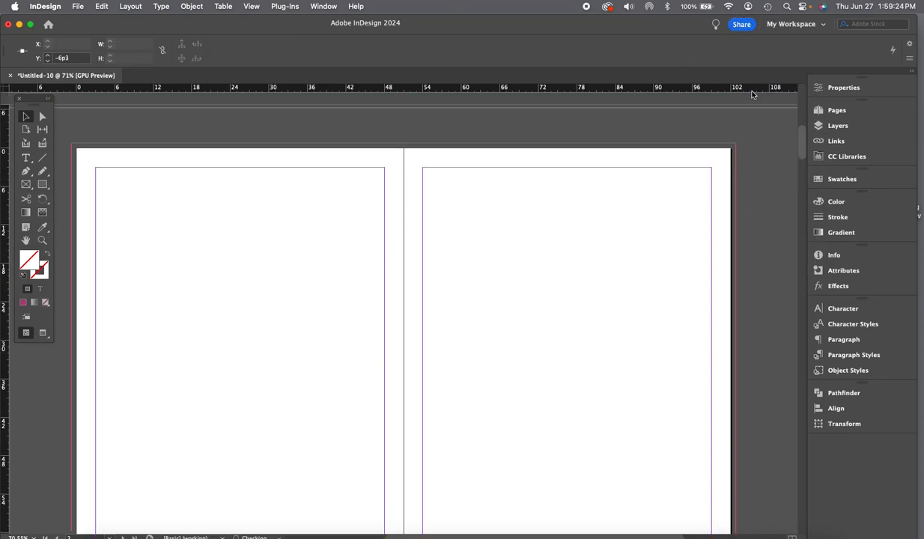
key(super+z)
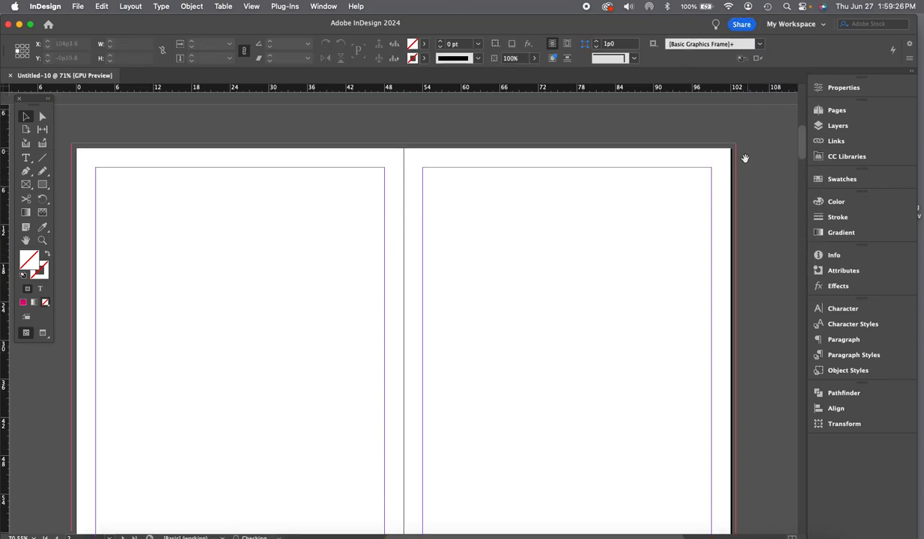
Place a horizontal ruler guide at 24p0 that spans both pages and the pasteboard
scroll(637, 206, down, 3)
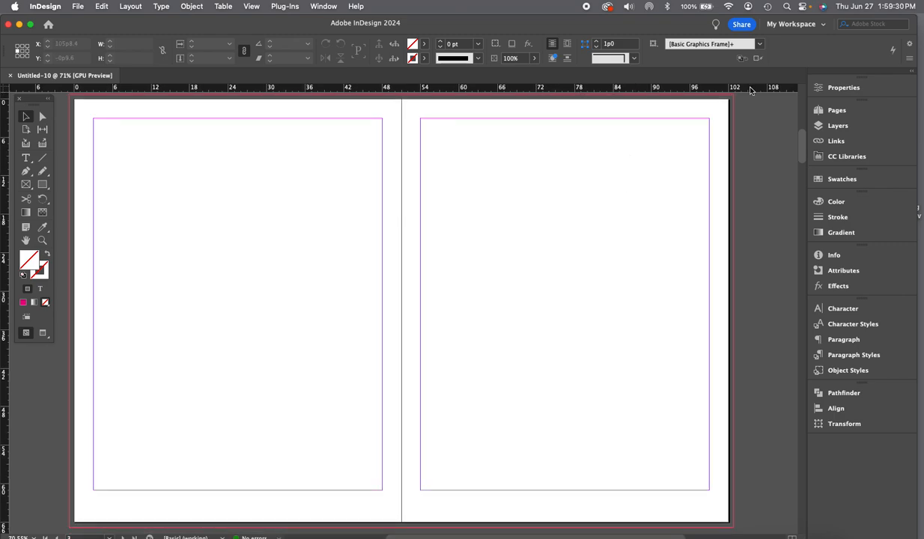
drag(751, 90, 737, 224)
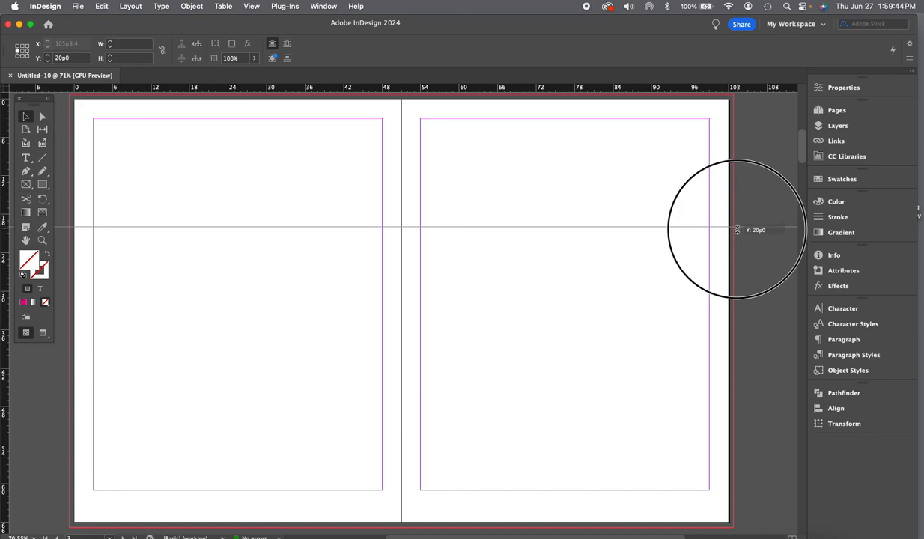
drag(737, 229, 737, 253)
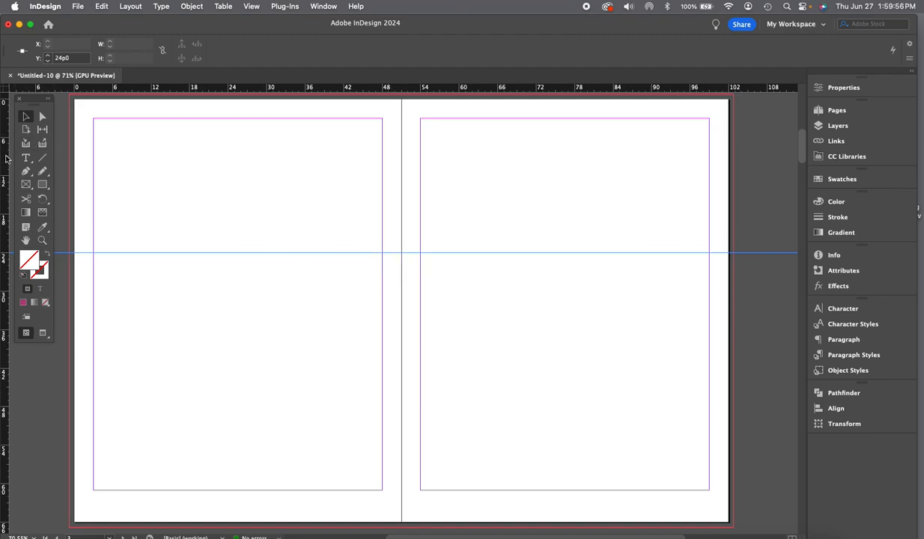
Place a vertical guide at 30p0 on the left page and change the ruler units to inches
drag(5, 154, 267, 166)
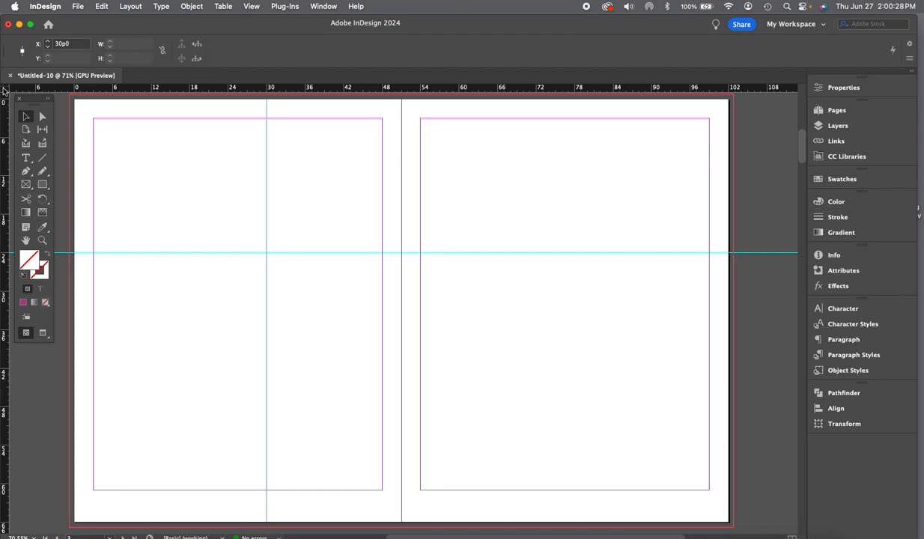
right_click(5, 90)
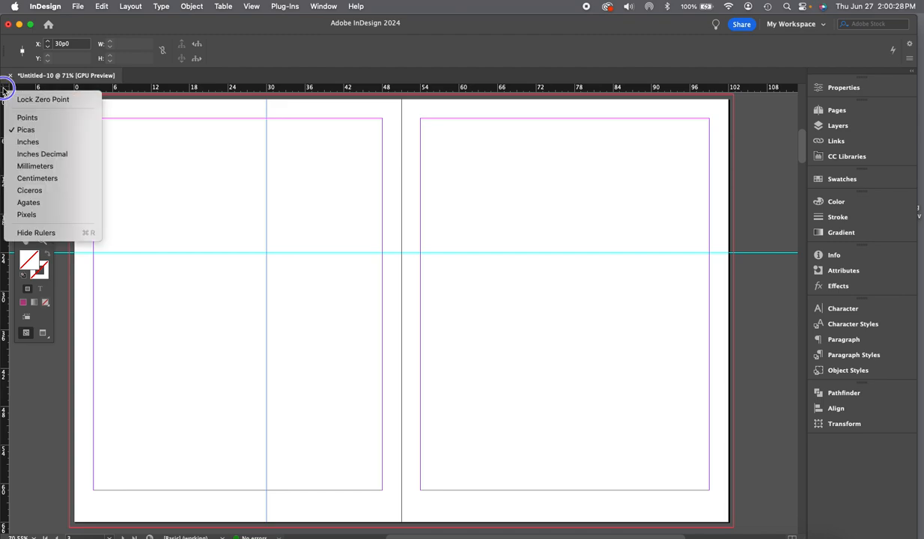
click(35, 142)
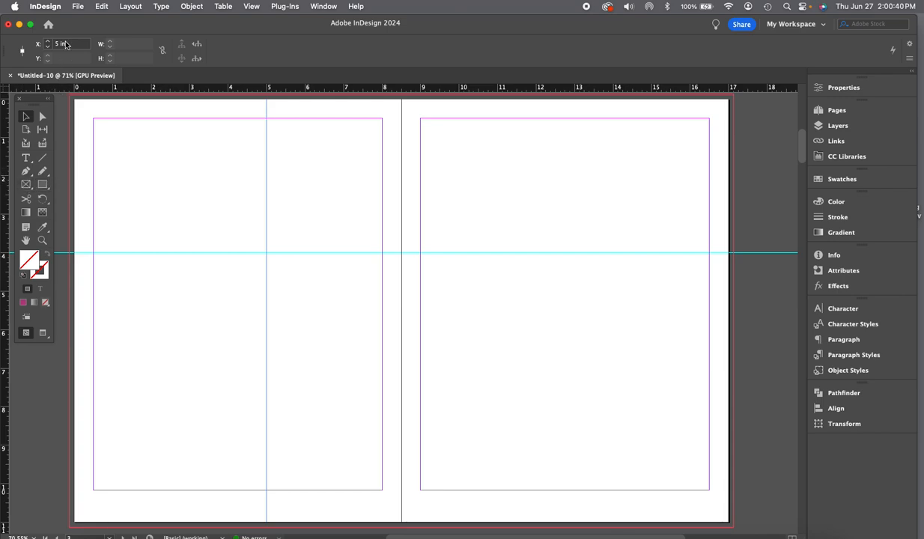
Draw a 3 by 3.5 in rectangle frame between the guides and the upper-right margin corner, with its reference point at the upper right
click(26, 184)
drag(267, 120, 383, 253)
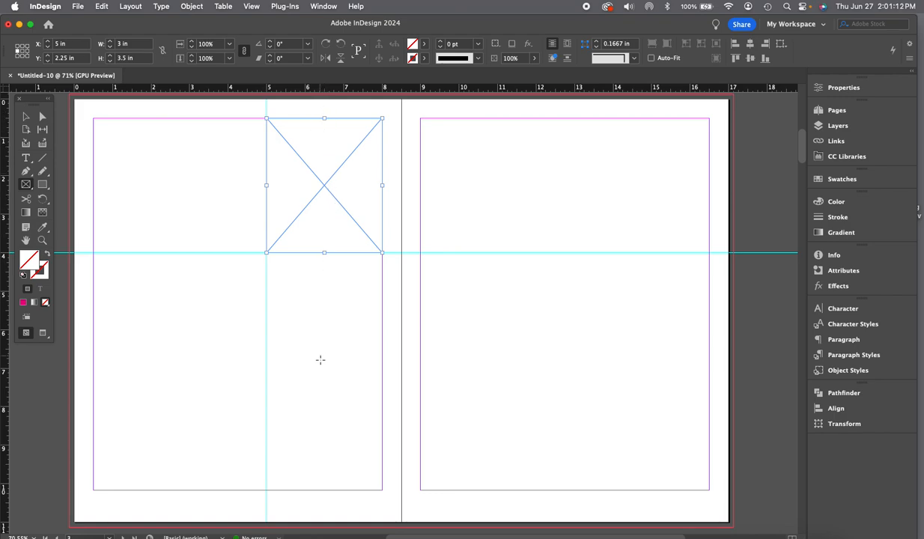
click(21, 44)
click(29, 45)
Add 1/10 inch to the frame's width and 3p to its height
click(133, 44)
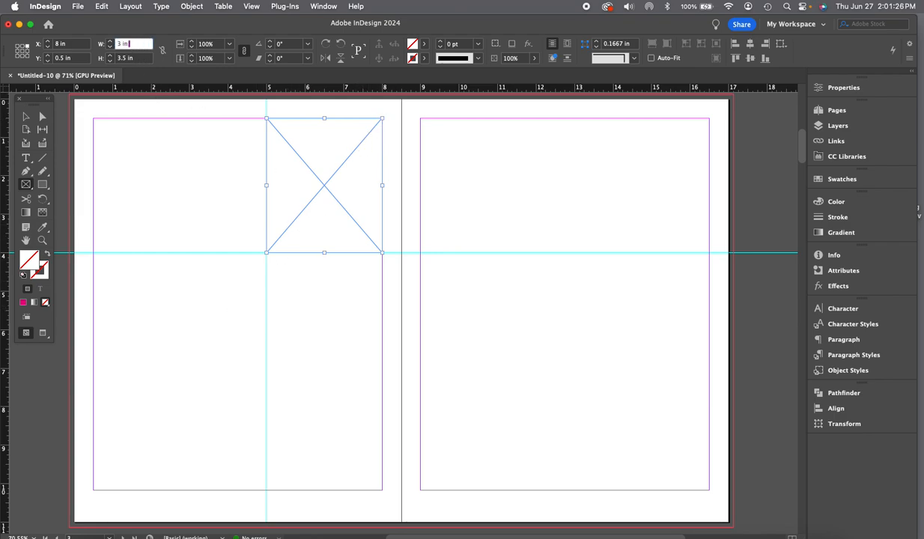
text(+ 1/10")
key(Return)
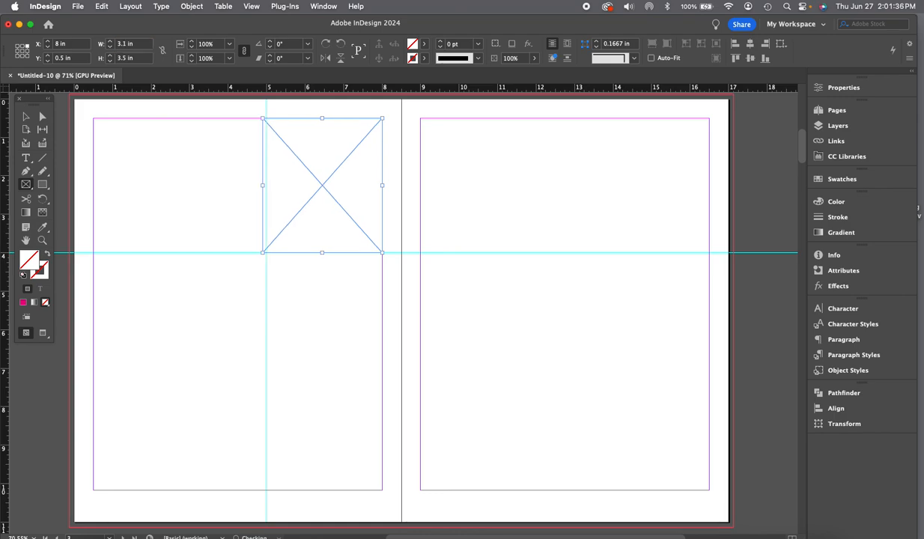
click(137, 58)
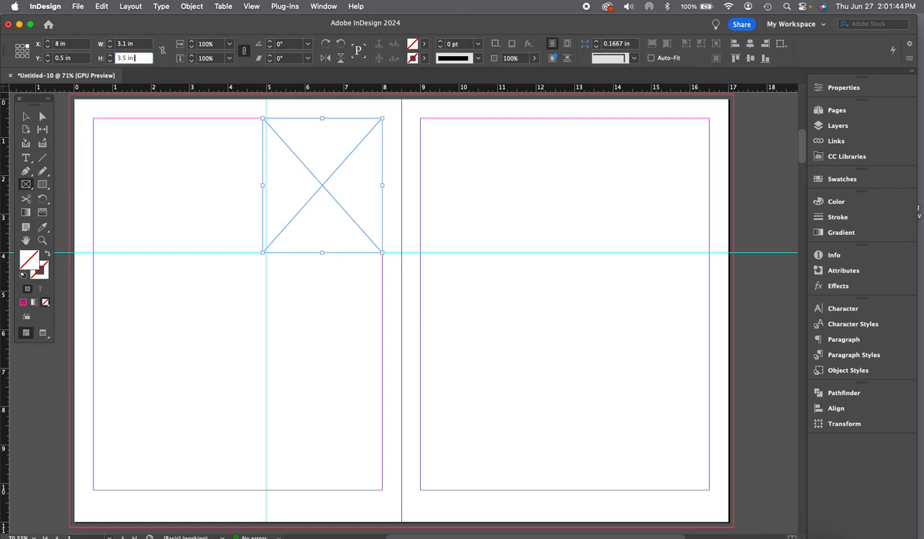
text(+3p)
key(Return)
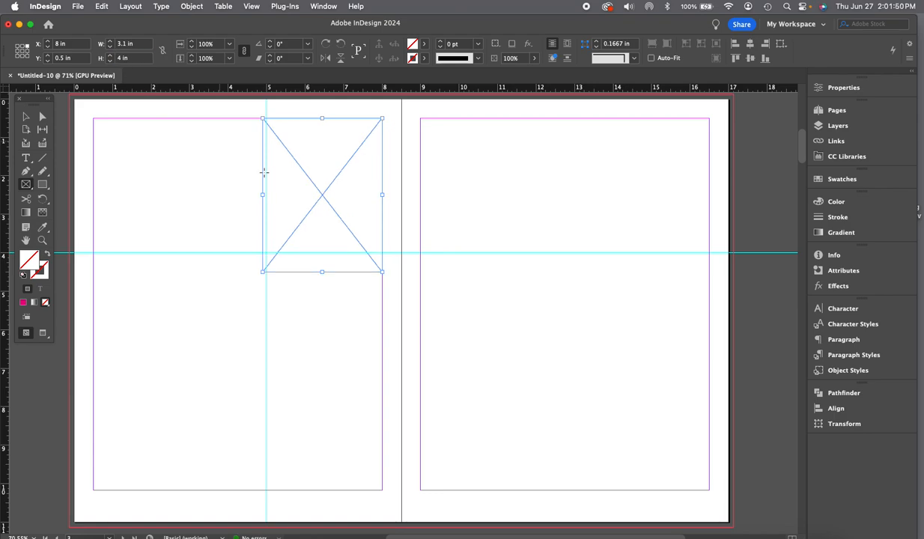
Reduce the frame's scale by 10% in both width and height
click(217, 46)
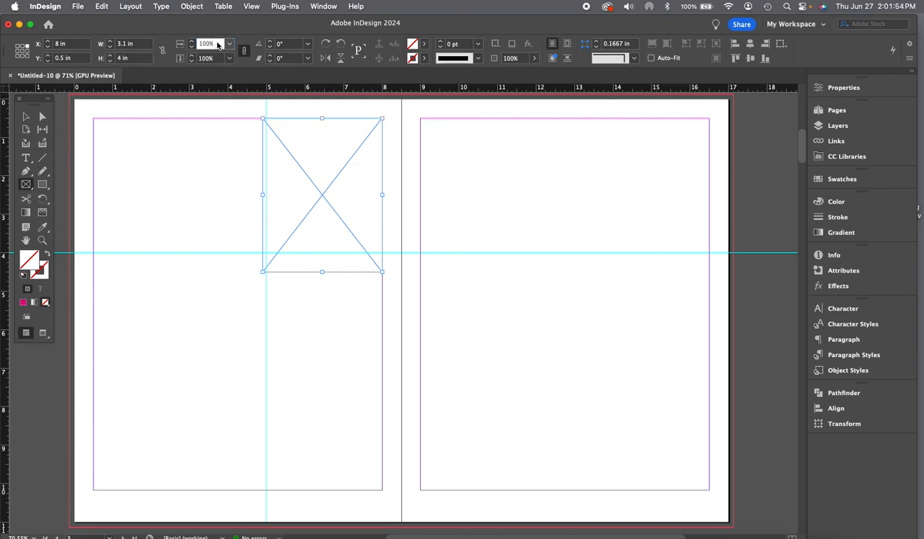
text(- 10%)
key(Return)
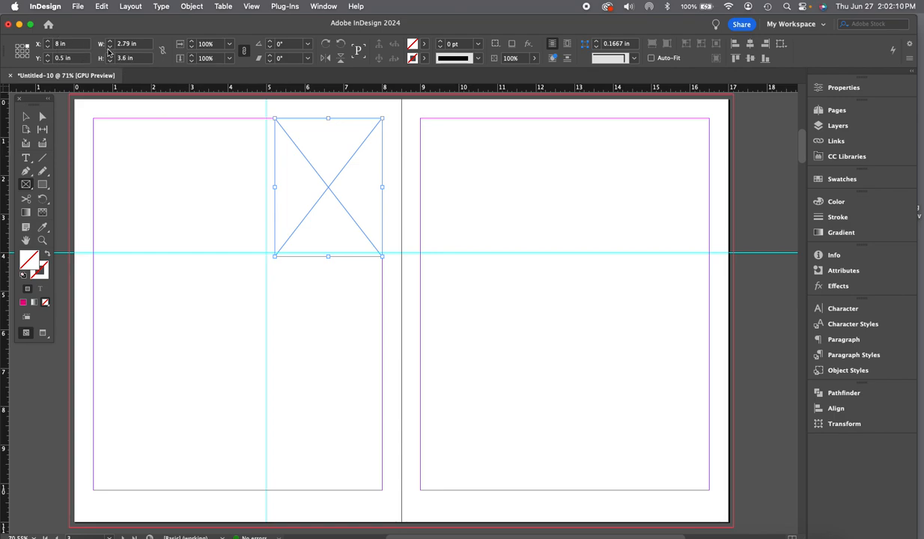
Multiply the frame's width by 3
click(141, 44)
click(133, 43)
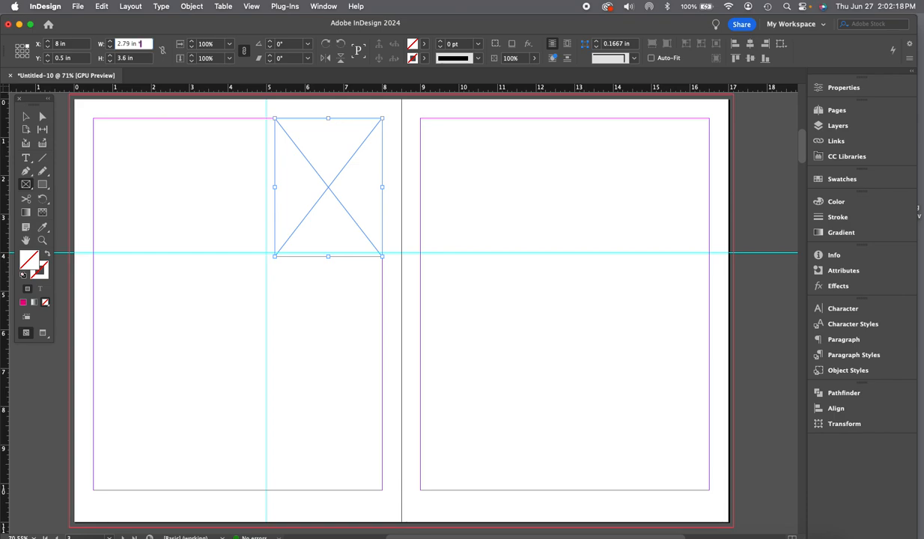
text(* 3)
key(Return)
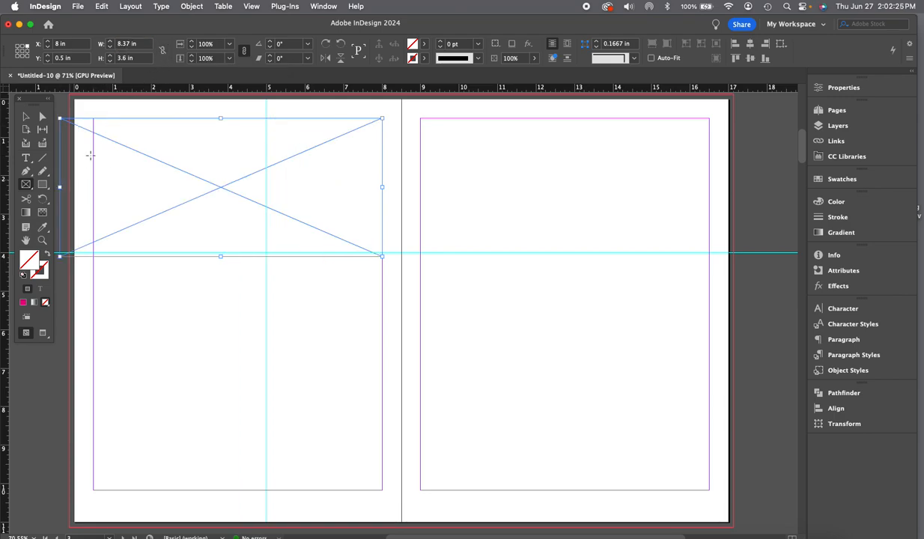
Subtract 6cm from the frame's width and set its reference point to the center
click(141, 43)
text(-)
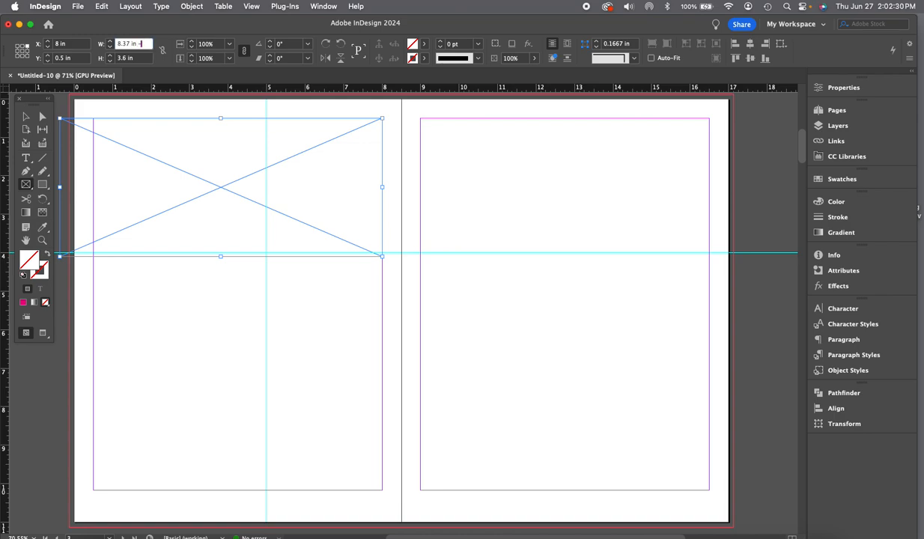
text(6cm)
key(Return)
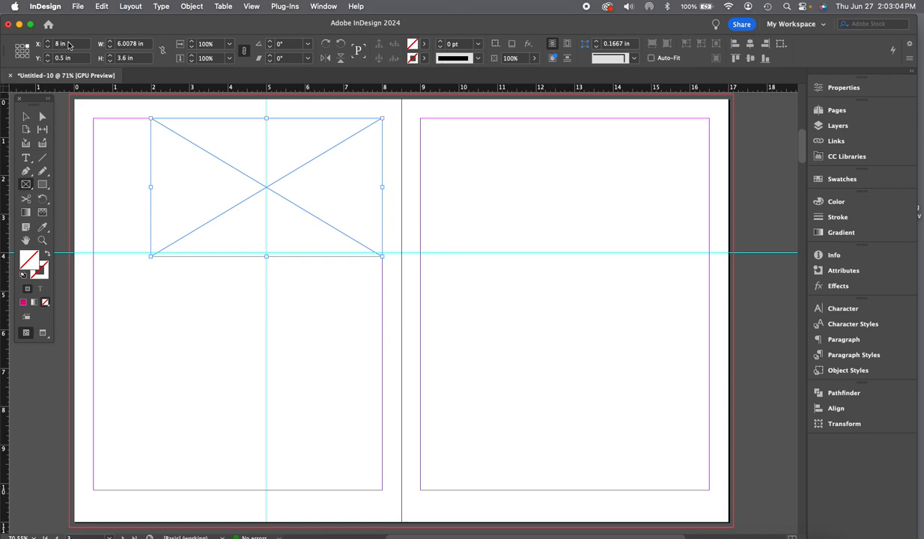
click(22, 52)
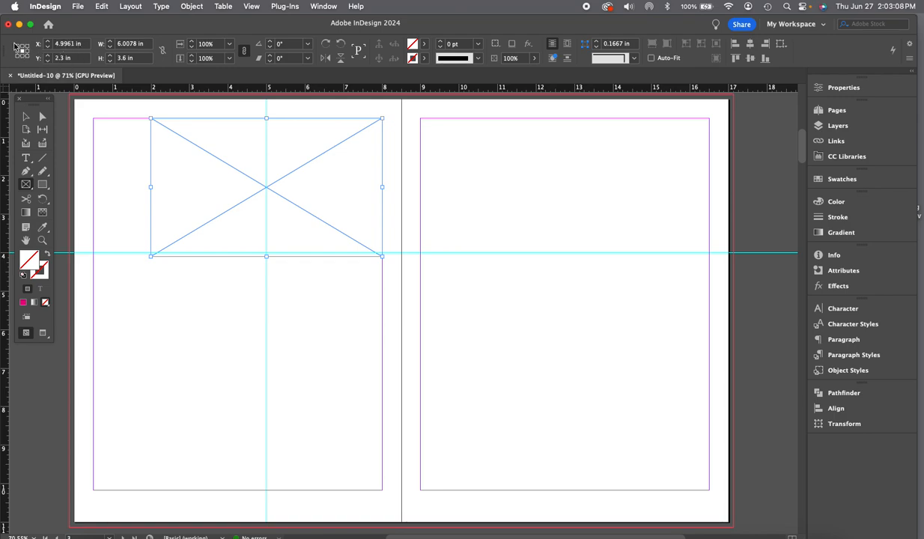